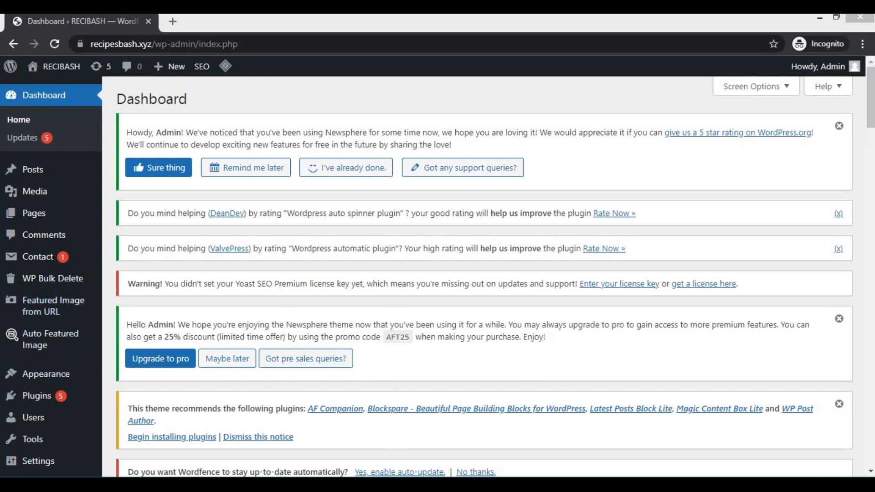
Step: Open the page for adding new plugins to the site
left_click_drag(873, 122, 873, 149)
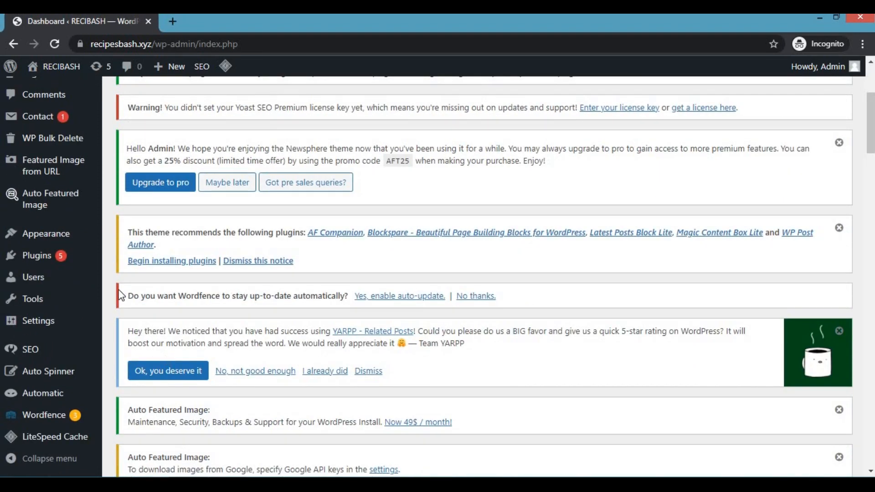
mouse_move(28, 259)
left_click(131, 276)
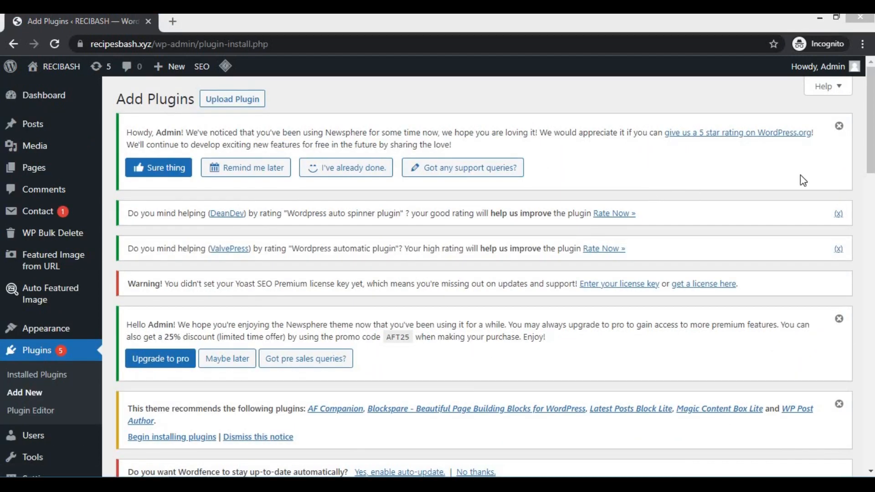
Step: Search the plugin directory for "members"
scroll(870, 131, "down", 3)
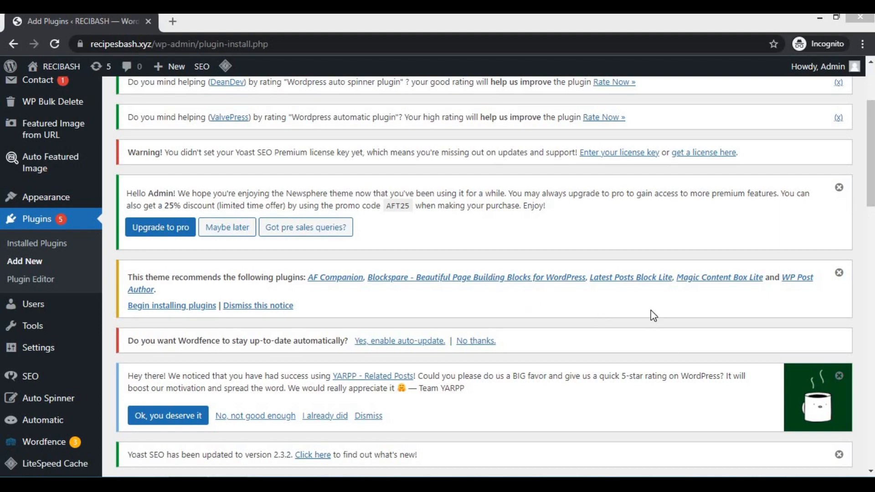
scroll(654, 316, "down", 7)
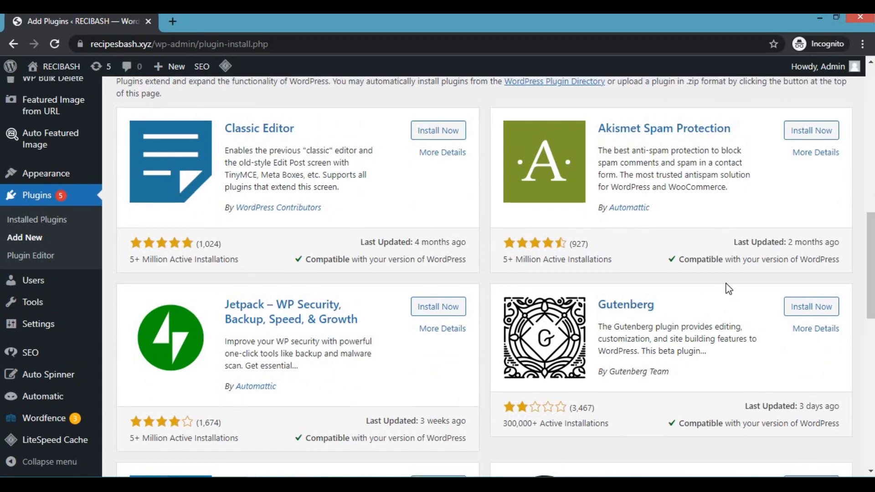
scroll(711, 255, "up", 4)
left_click(703, 234)
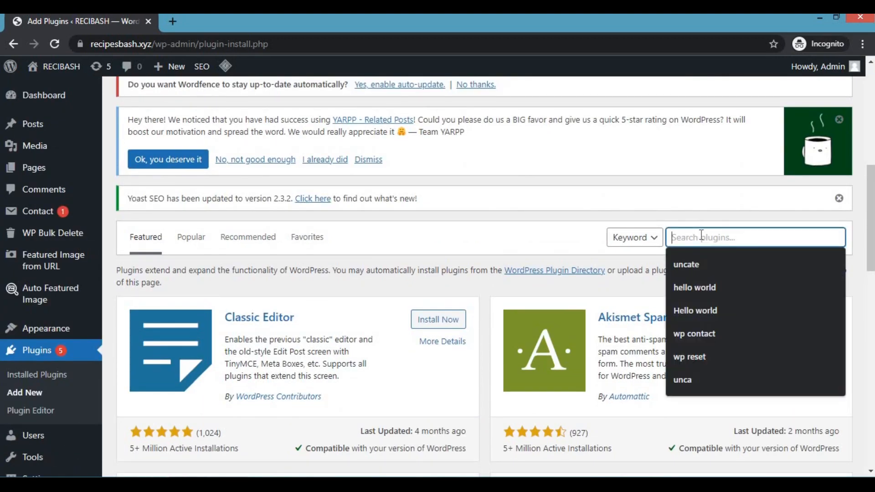
type("membe")
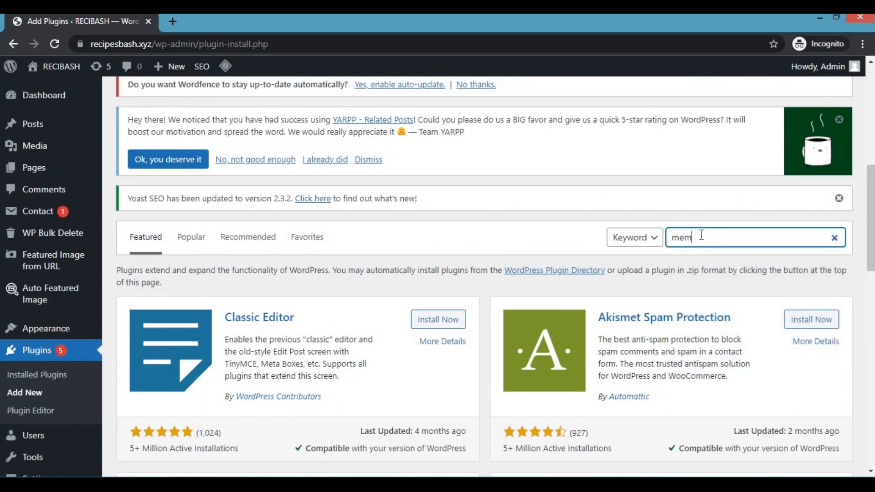
type("rs")
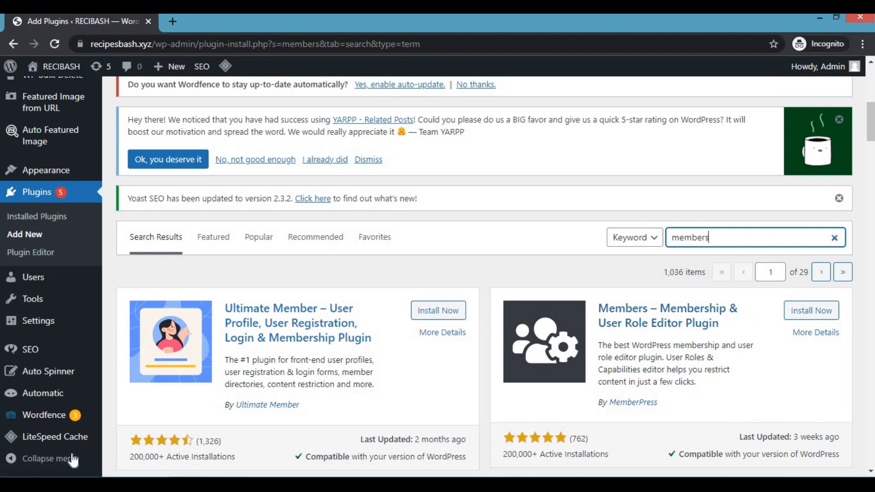
Step: Install and activate the plugin "Members – Membership & User Role Editor Plugin"
left_click(834, 312)
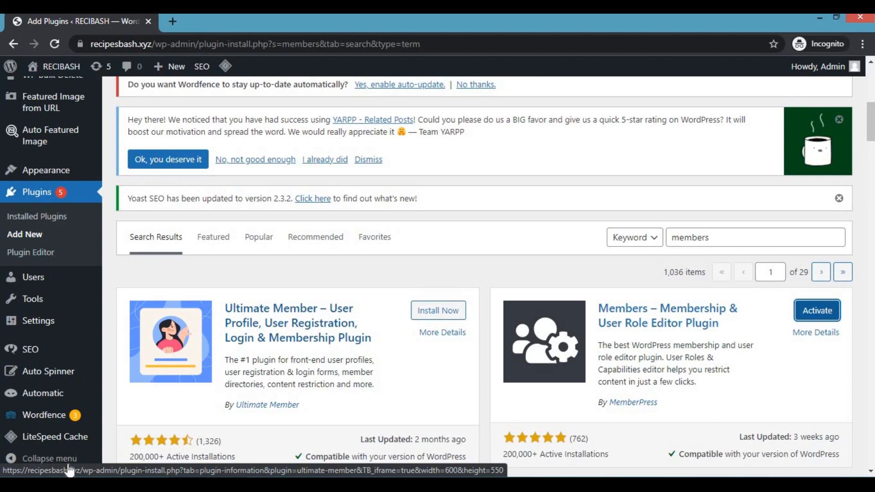
left_click(776, 323)
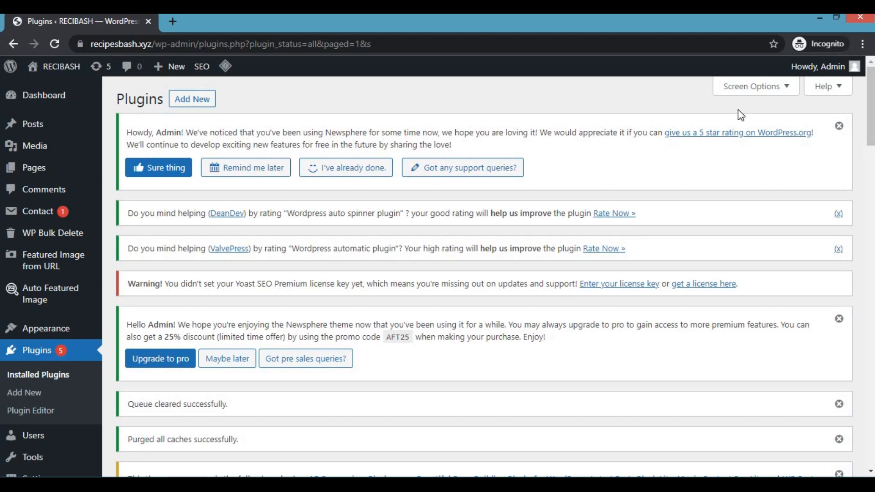
Step: Open the Members plugin's Roles page and bring the list of user roles into view
left_click(848, 68)
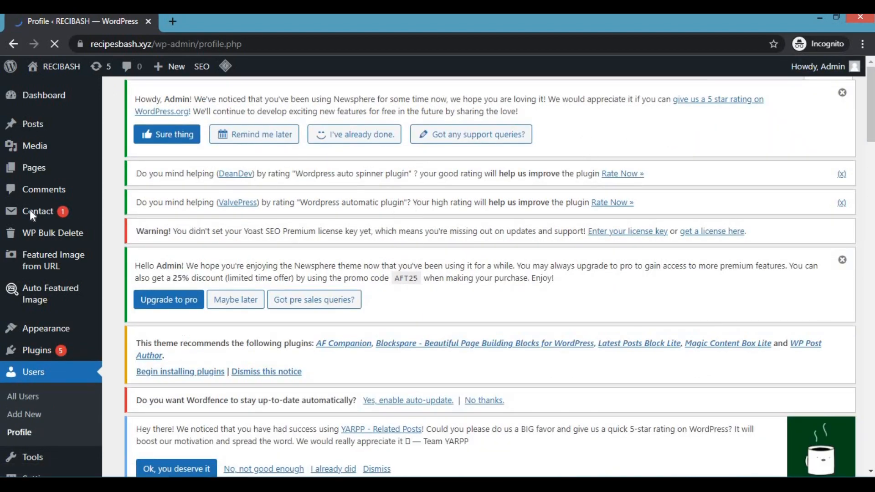
scroll(39, 273, "down", 4)
mouse_move(47, 307)
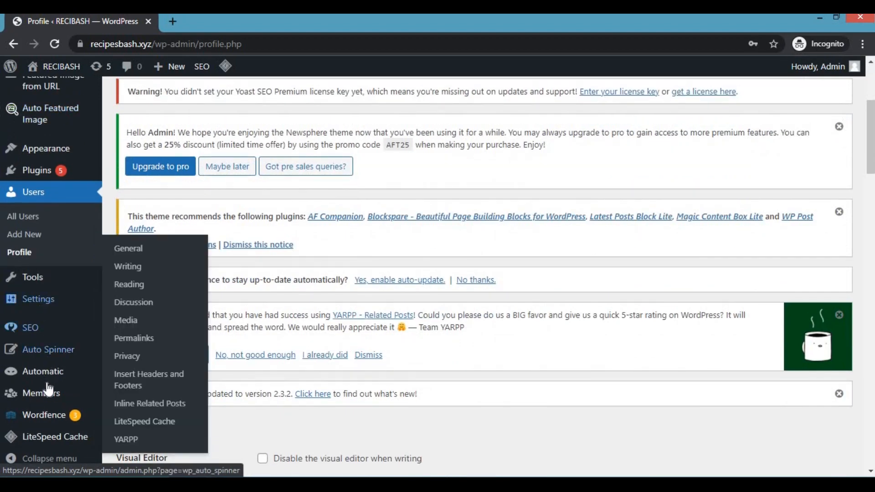
mouse_move(49, 396)
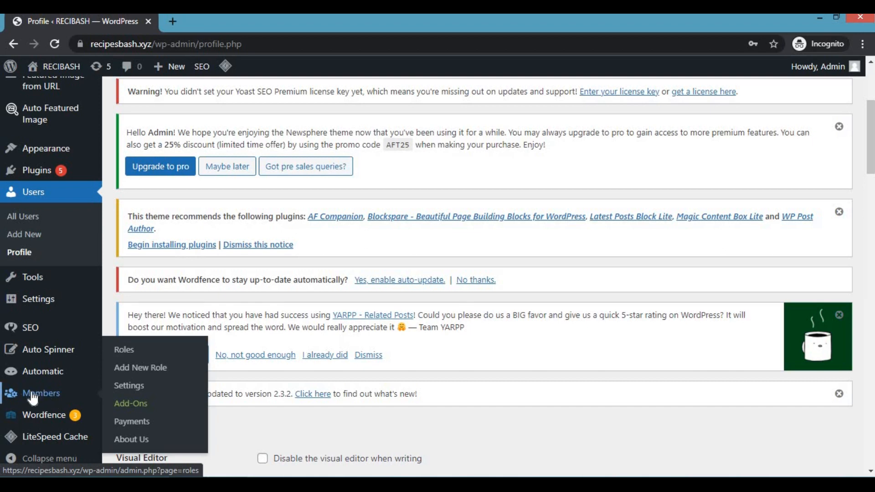
left_click(124, 350)
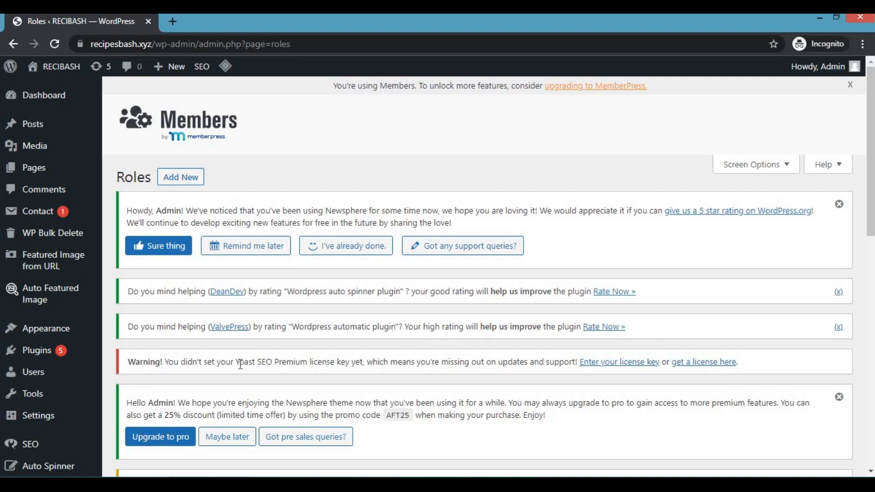
scroll(335, 281, "down", 12)
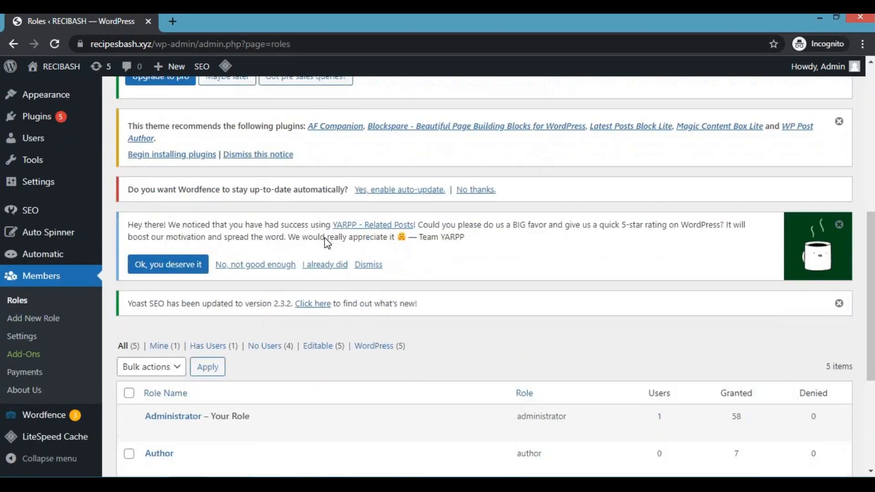
scroll(213, 269, "down", 1)
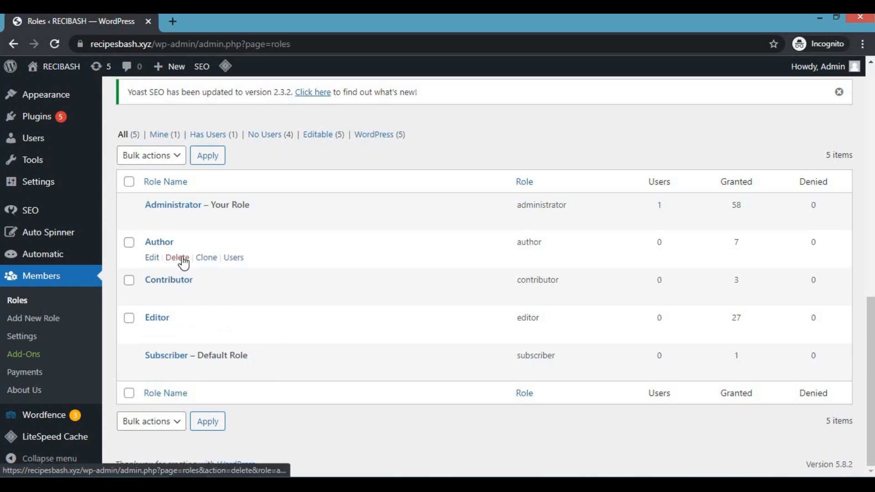
Step: Open the Author role for editing from the roles list
left_click(149, 259)
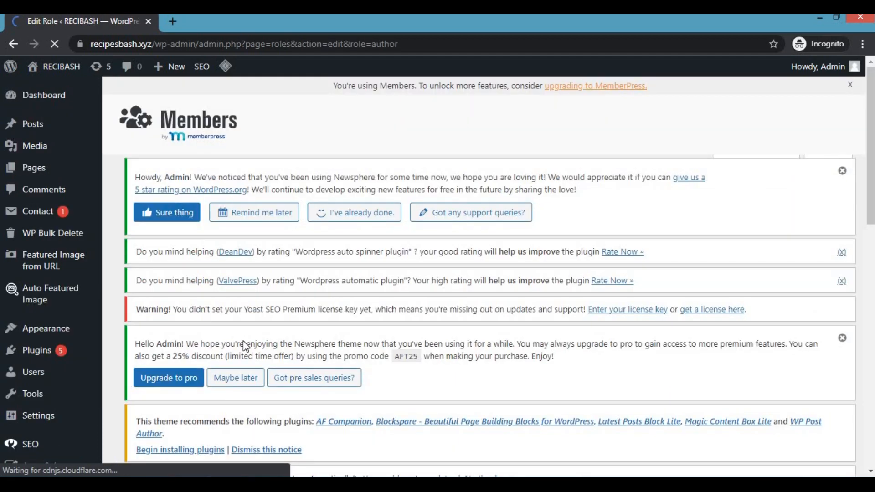
scroll(341, 287, "down", 4)
scroll(336, 273, "down", 4)
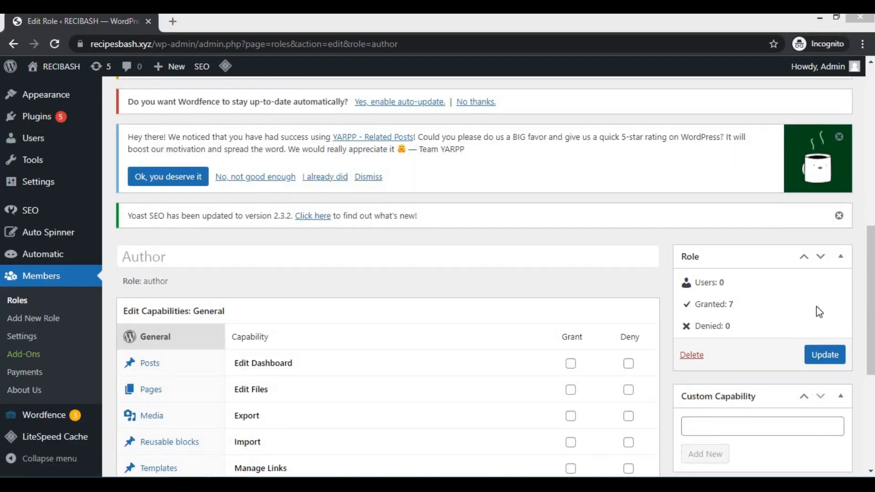
Step: Examine the Author role's General capabilities and which of them are granted or denied
left_click(579, 232)
scroll(472, 263, "down", 5)
scroll(408, 316, "up", 5)
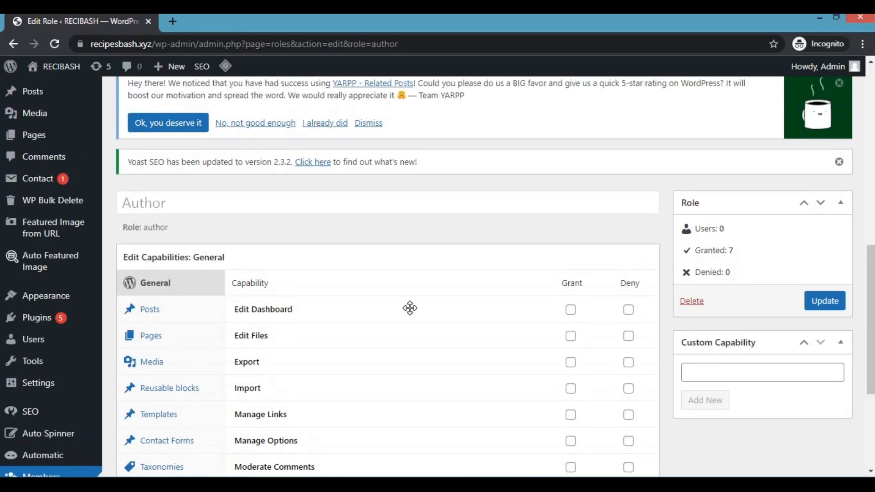
scroll(706, 321, "down", 1)
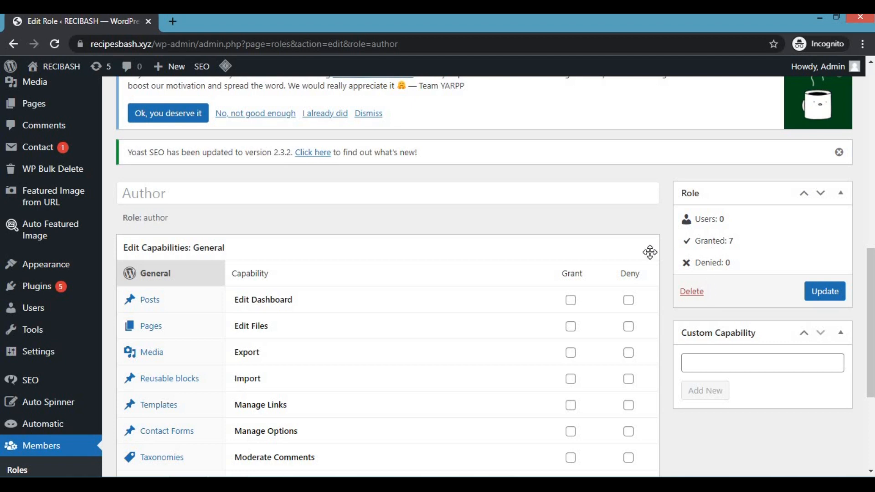
scroll(279, 190, "down", 1)
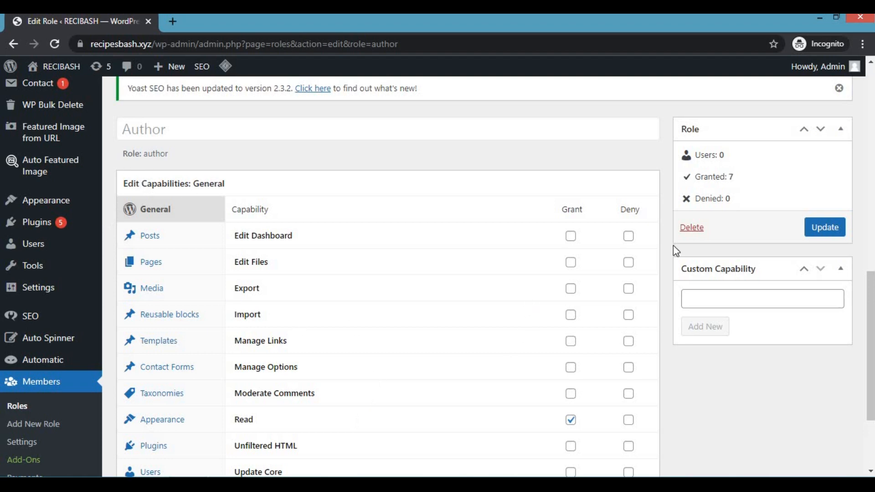
scroll(736, 416, "down", 1)
scroll(739, 413, "down", 1)
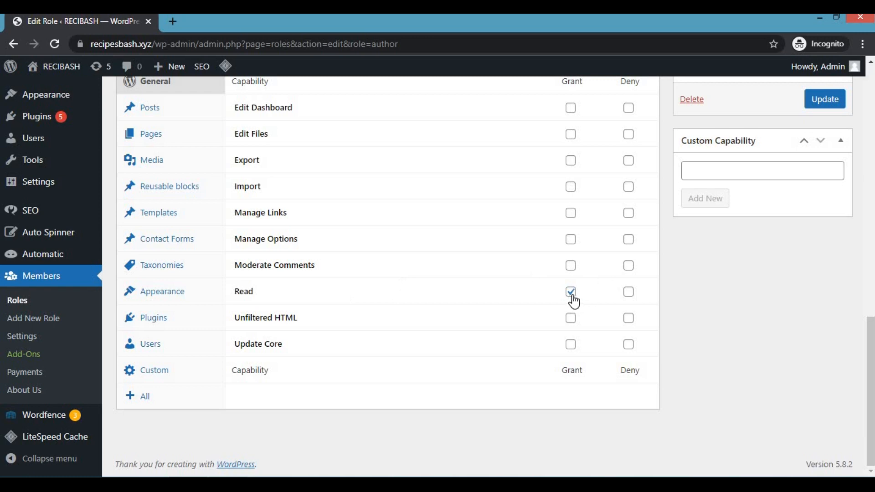
scroll(762, 316, "up", 2)
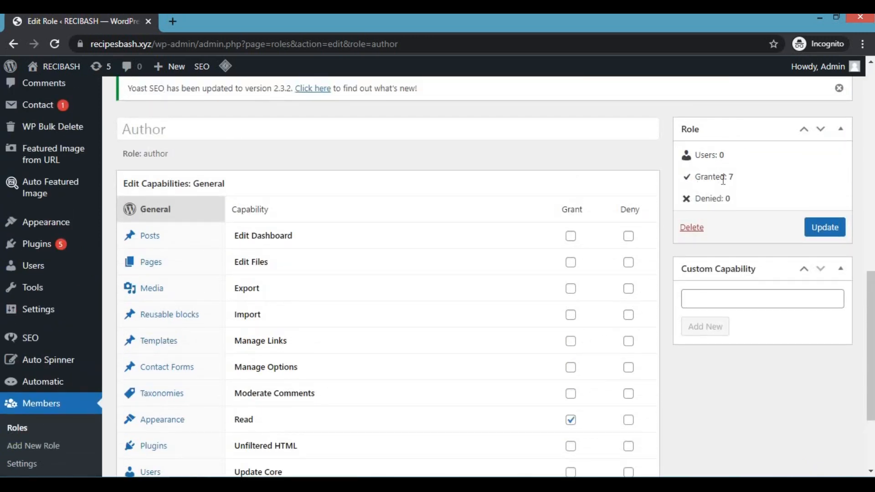
scroll(641, 371, "down", 2)
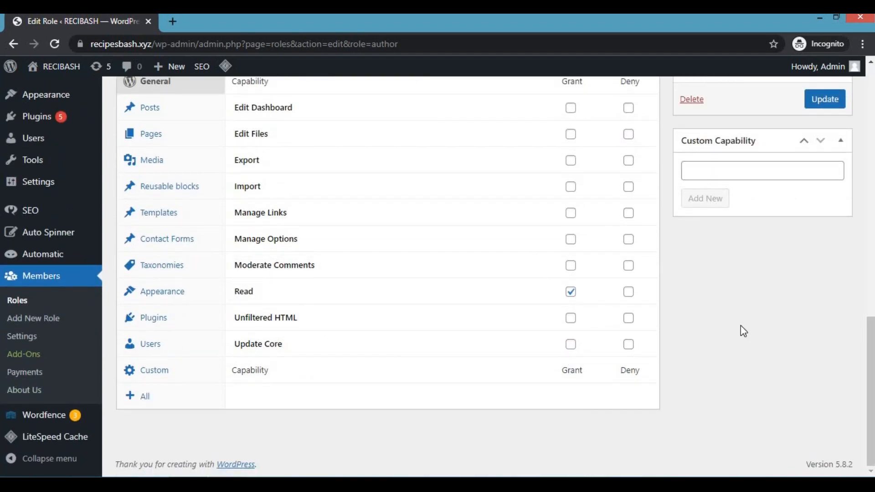
scroll(743, 330, "up", 1)
scroll(741, 325, "up", 1)
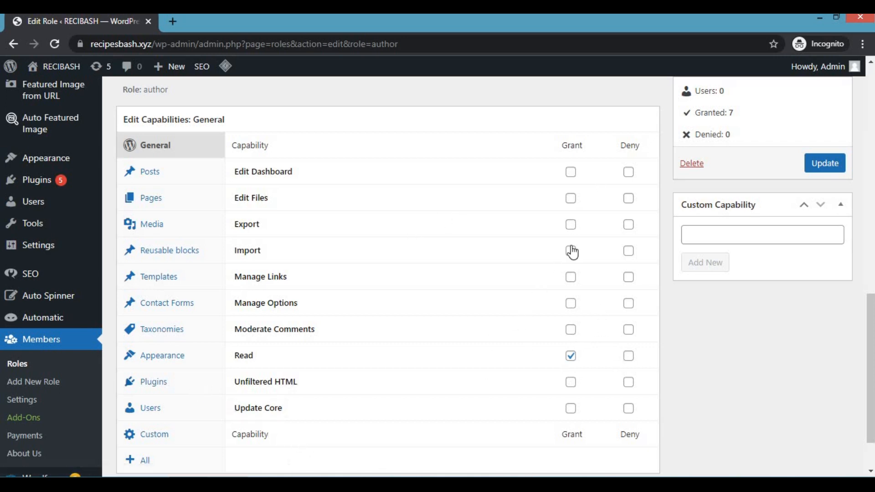
Step: Deny the Edit Dashboard, Edit Files, Export and Import capabilities for the Author role
left_click(629, 172)
left_click(629, 198)
left_click(629, 225)
left_click(628, 251)
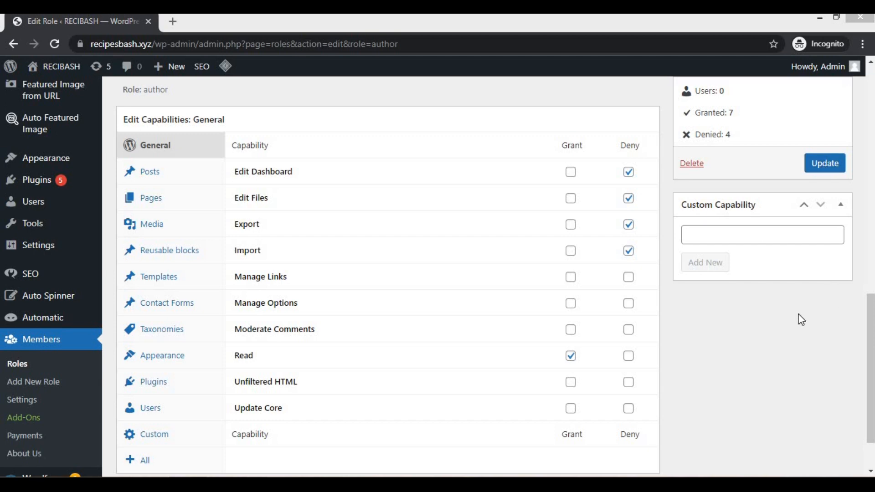
Step: Remove the denials of Edit Dashboard, Edit Files, Export and Import from the Author role
left_click(629, 172)
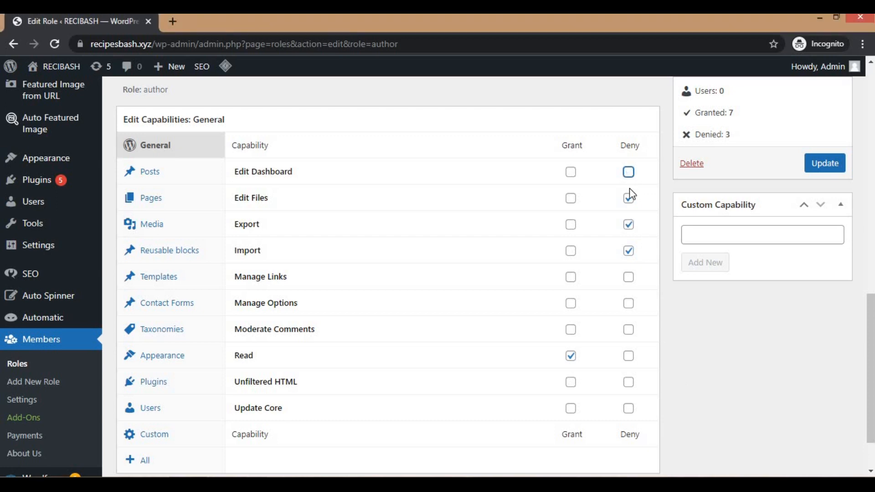
left_click(629, 198)
left_click(629, 225)
left_click(629, 253)
left_click(793, 485)
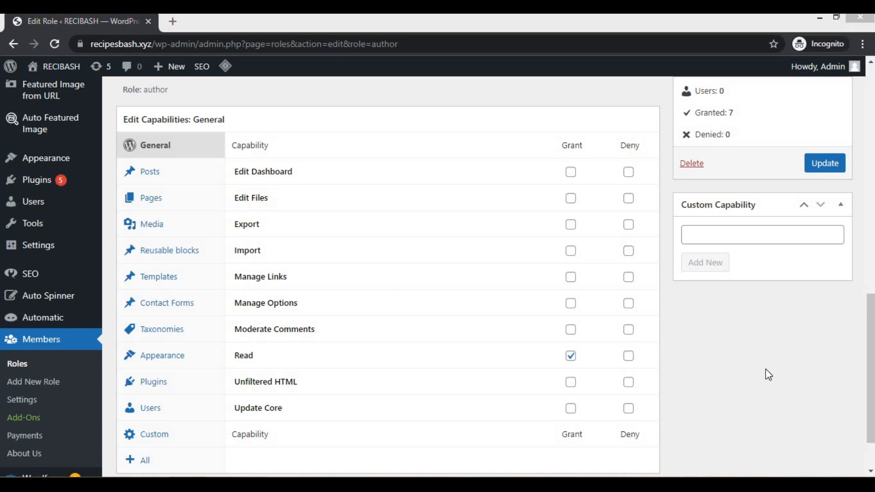
left_click(805, 350)
Step: Leave the Author role without updating it and return to the list of user roles
scroll(794, 352, "up", 5)
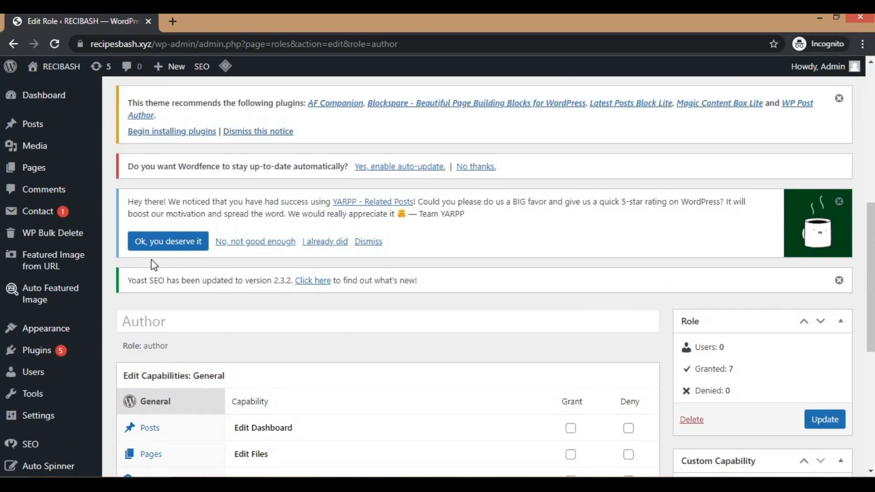
scroll(139, 267, "down", 6)
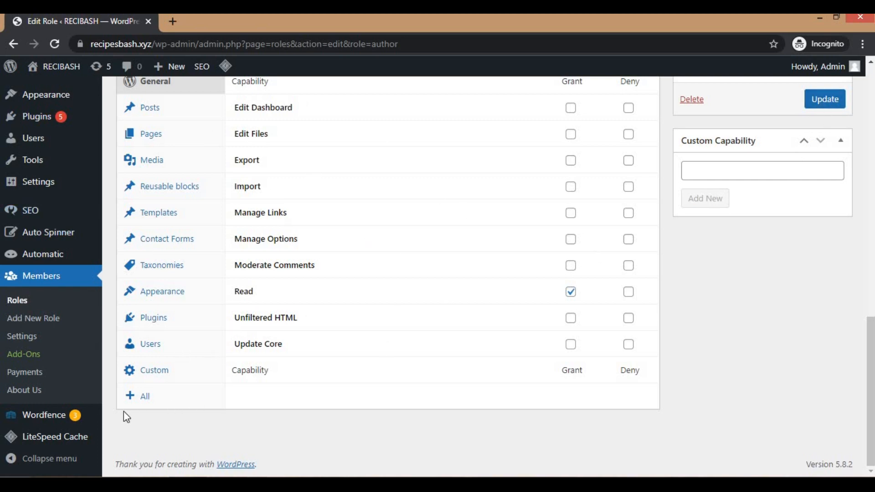
left_click(17, 300)
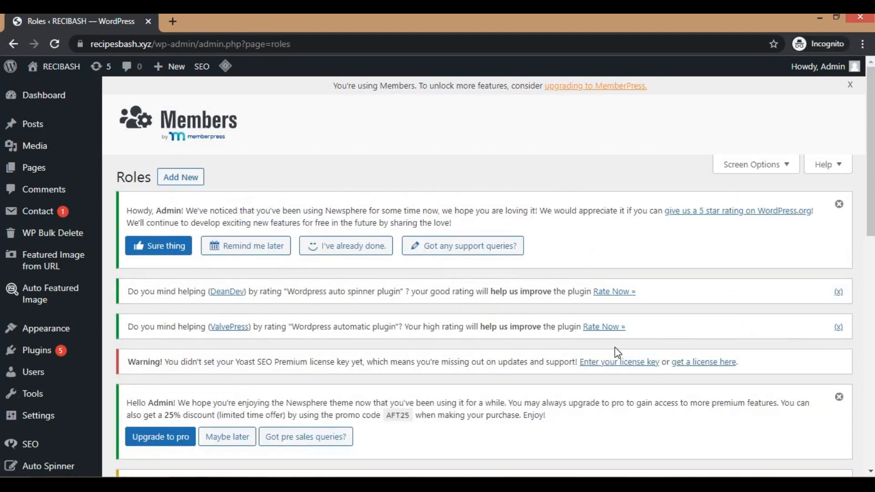
scroll(494, 314, "down", 9)
scroll(382, 282, "down", 4)
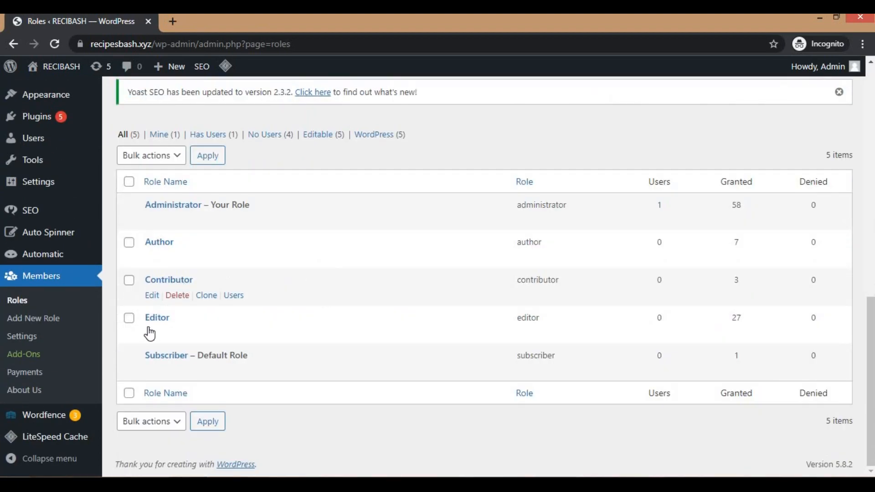
Step: Check which bulk actions are offered for the user roles without applying any
left_click(164, 158)
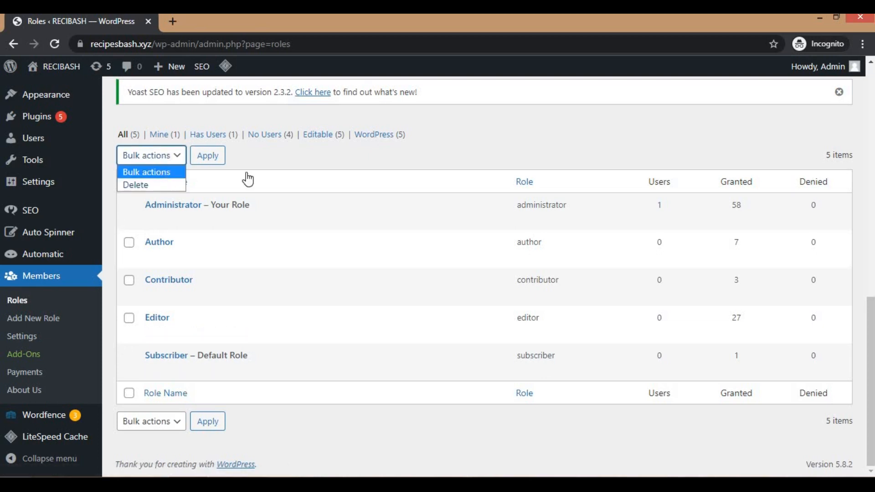
left_click(333, 152)
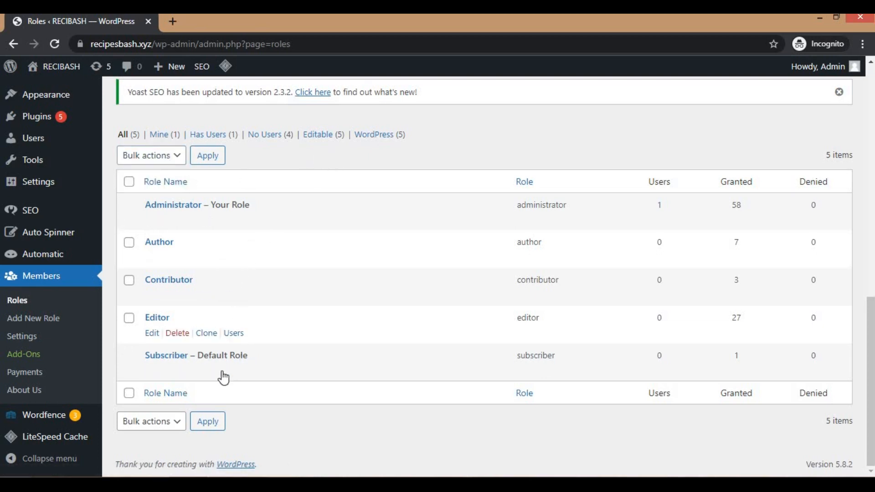
mouse_move(165, 331)
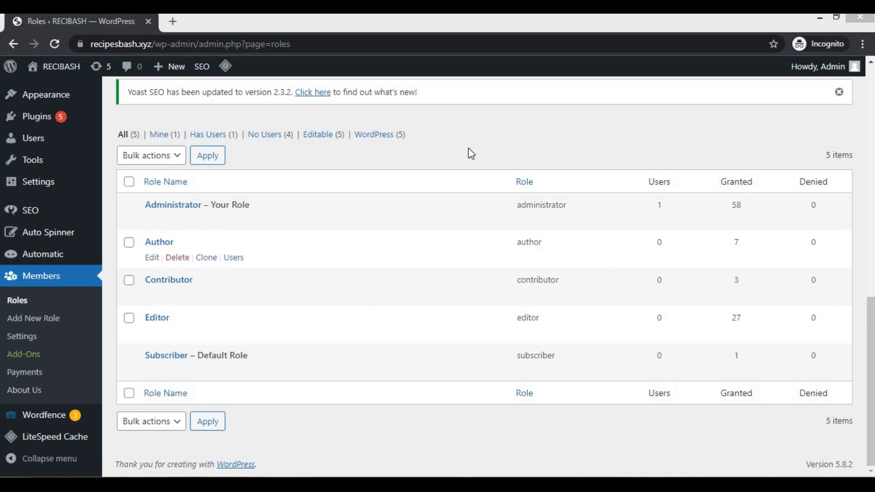
left_click(484, 184)
scroll(484, 184, "up", 8)
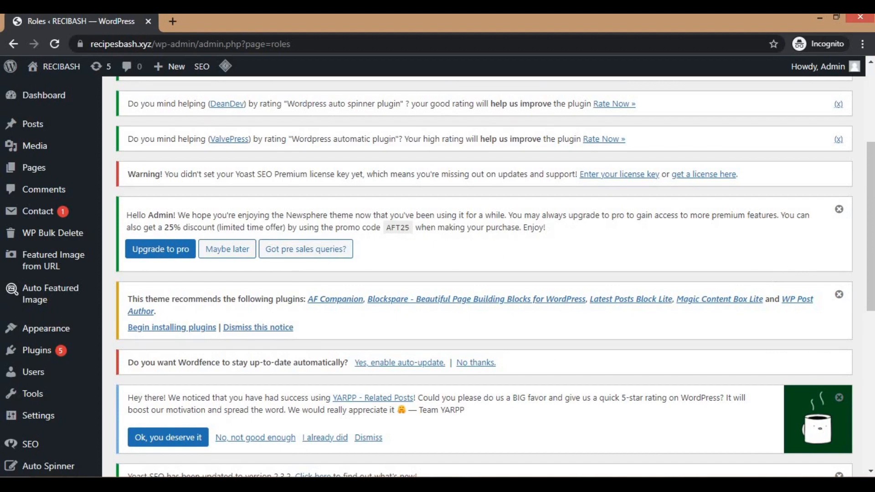
Step: Start a new user role in Members and name it "senior staff"
scroll(205, 283, "down", 8)
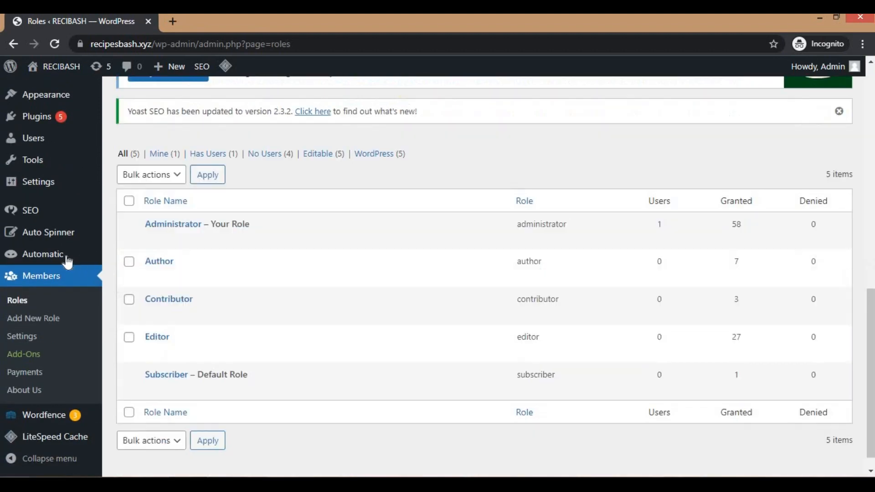
mouse_move(283, 371)
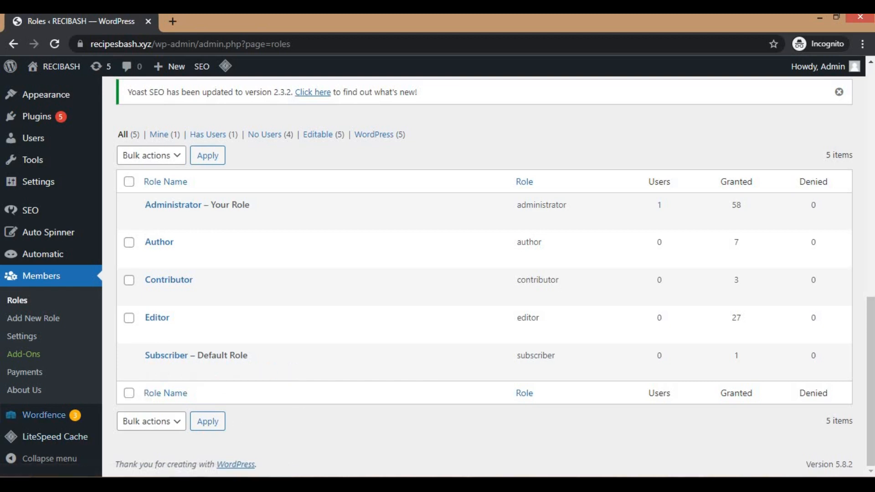
mouse_move(459, 269)
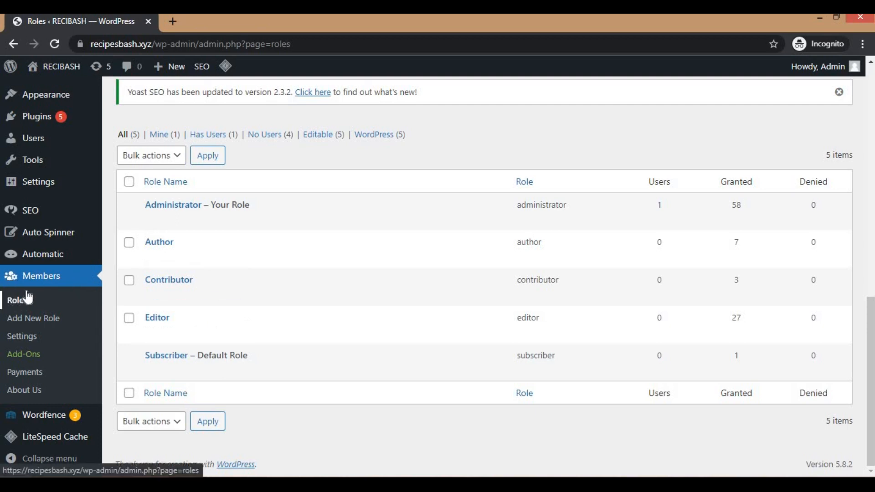
left_click(38, 318)
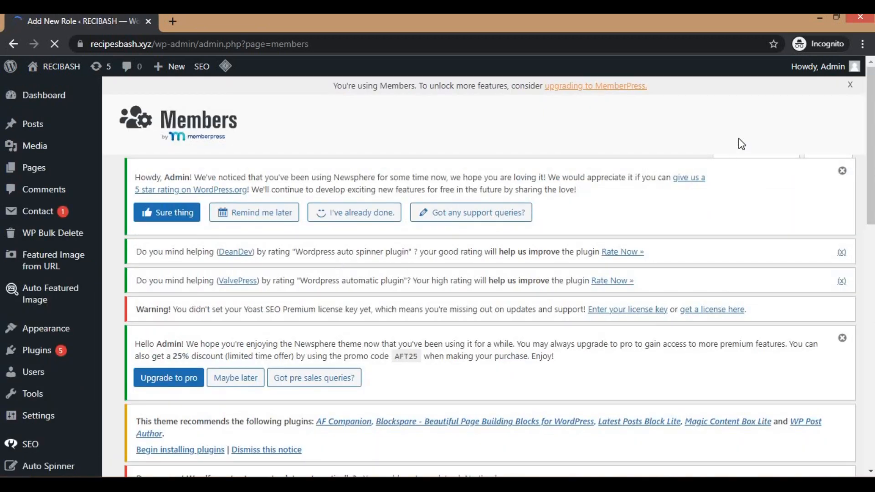
scroll(474, 245, "down", 6)
scroll(313, 279, "down", 6)
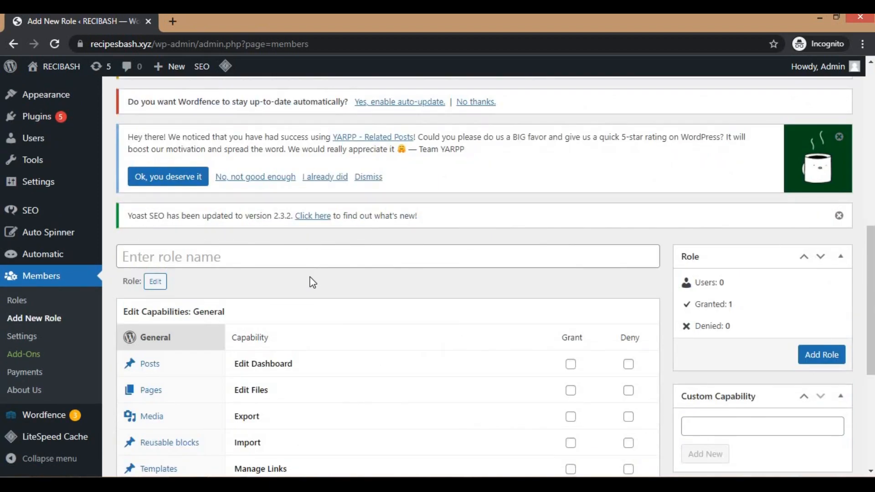
scroll(182, 223, "up", 3)
left_click(170, 192)
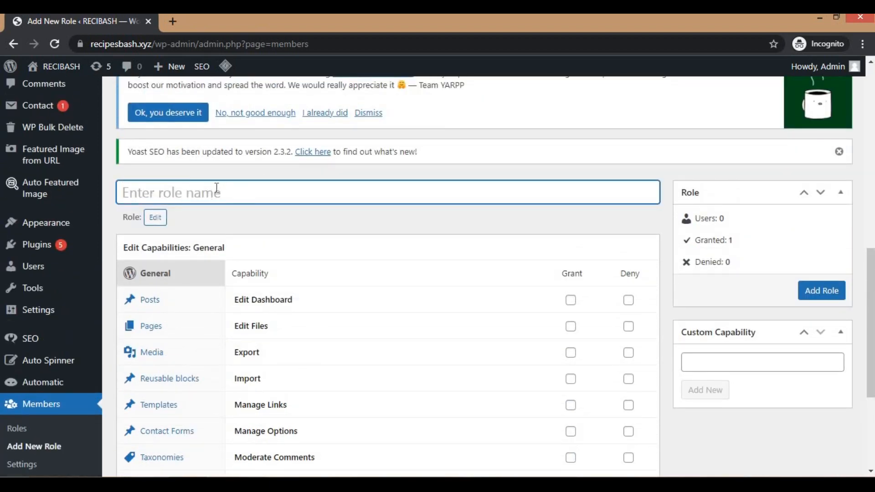
type("s")
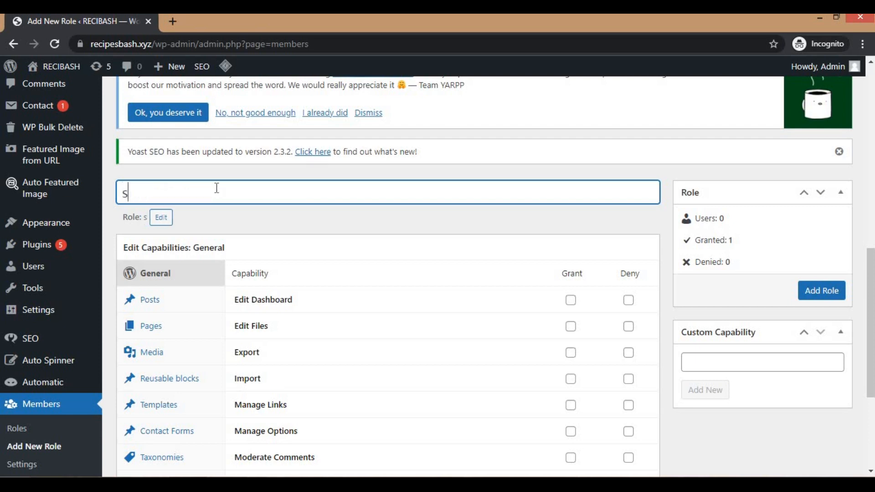
type("enior")
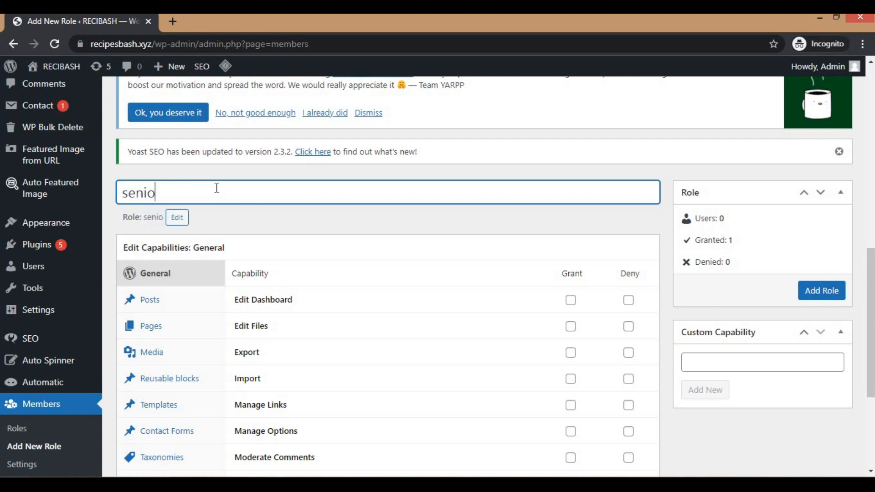
type("aff")
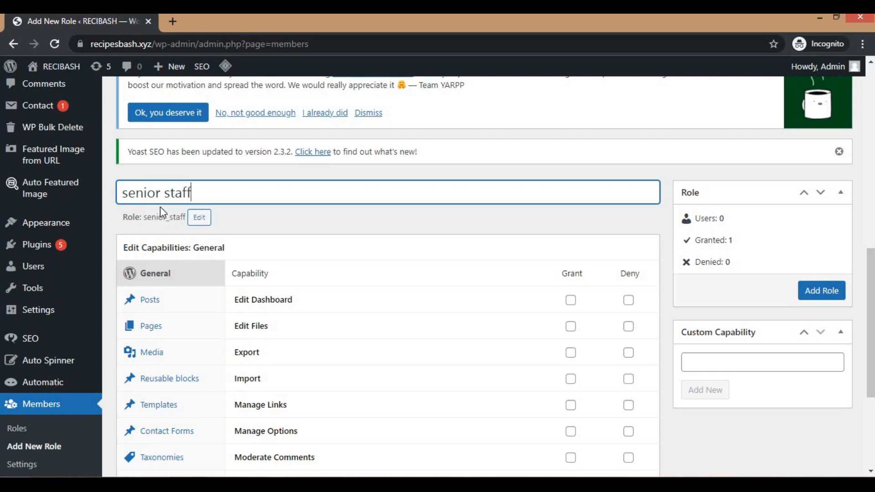
Step: Review the Posts, Pages, Media and Reusable blocks capabilities available for the new senior staff role
scroll(371, 275, "down", 3)
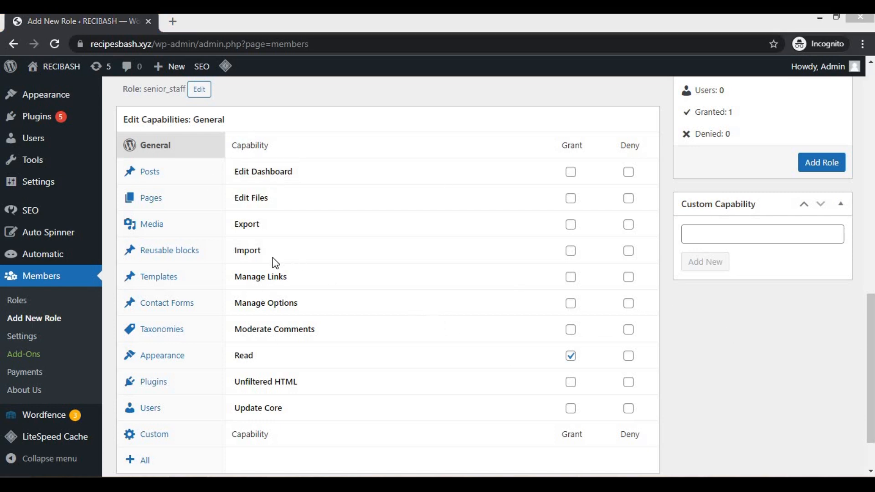
left_click(145, 177)
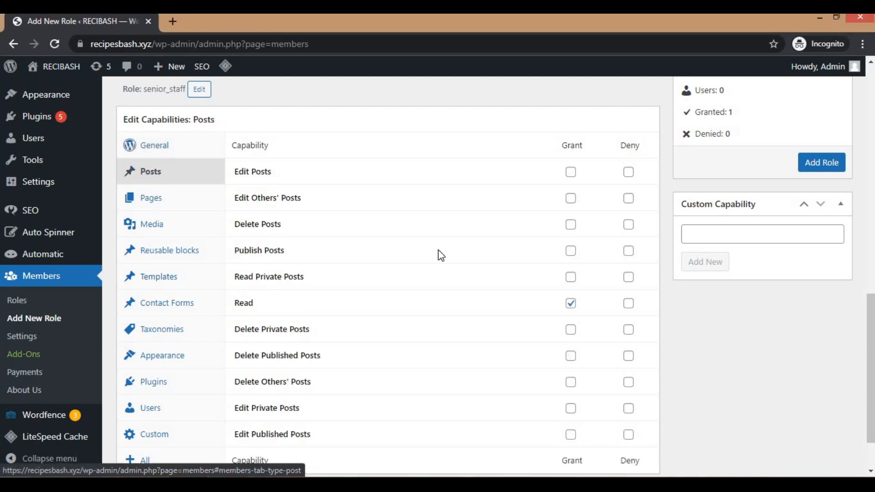
left_click(150, 197)
left_click(150, 229)
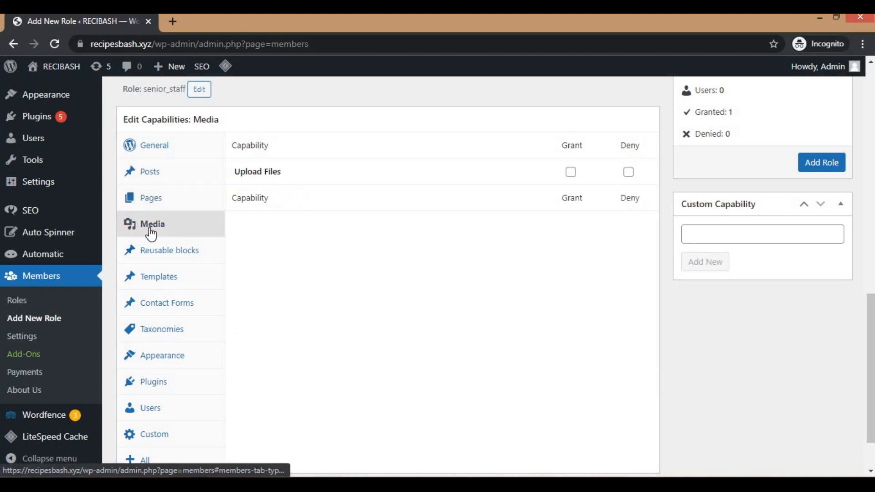
left_click(166, 253)
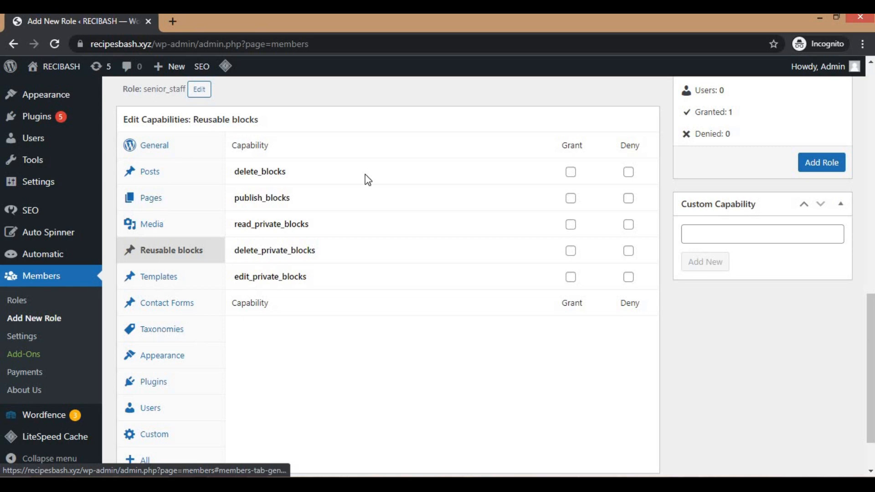
scroll(263, 203, "up", 1)
scroll(182, 377, "up", 3)
scroll(182, 372, "down", 3)
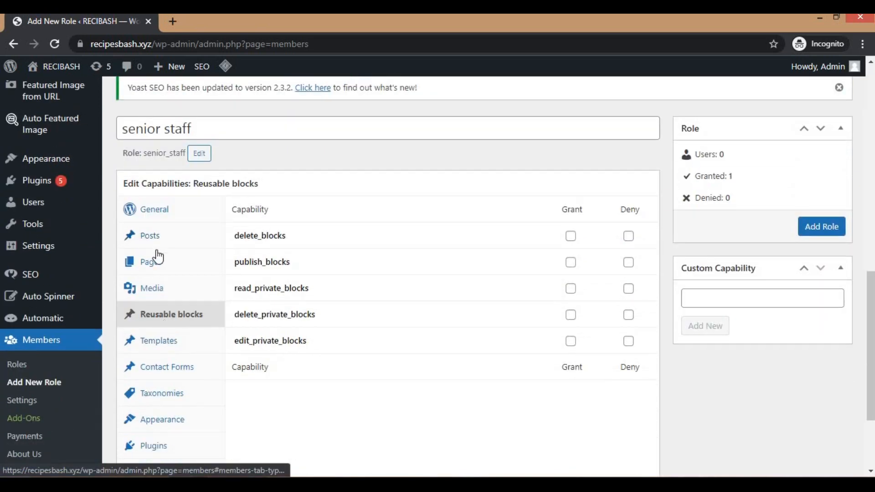
Step: Grant the senior staff role the Publish Posts capability, and look over its Pages and General capabilities
left_click(155, 237)
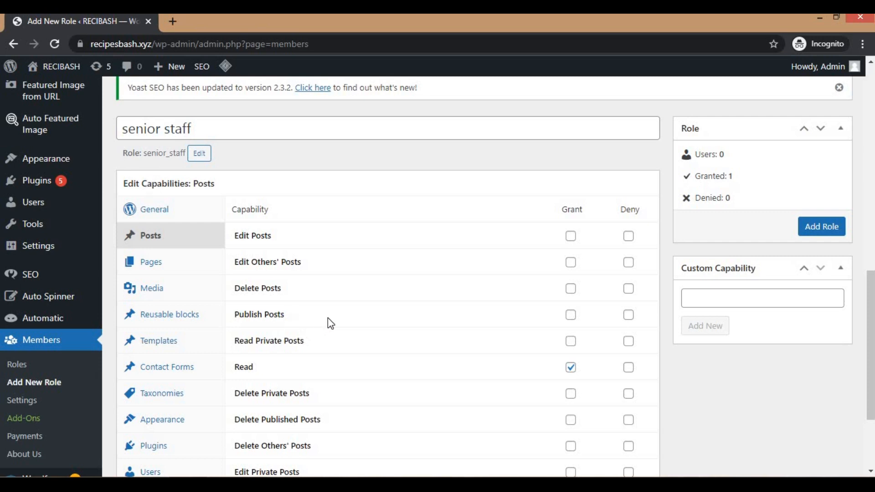
left_click(571, 315)
left_click(148, 263)
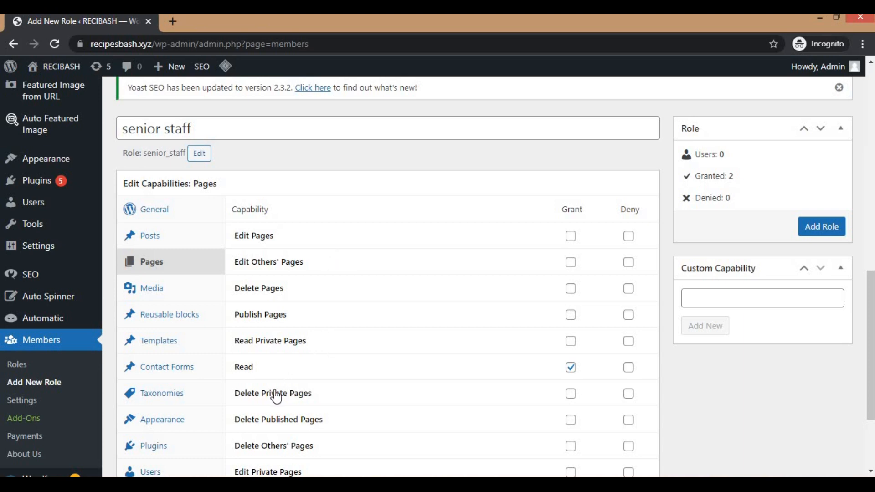
scroll(286, 381, "down", 3)
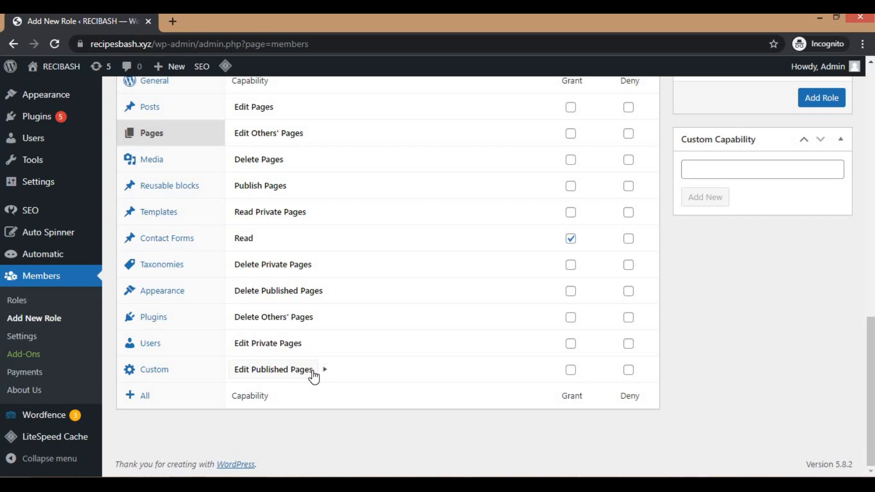
scroll(393, 292, "up", 3)
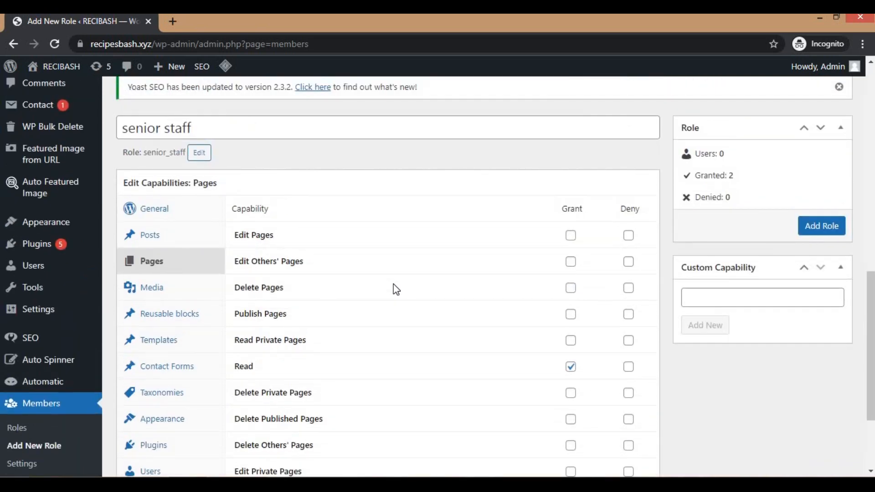
left_click(152, 218)
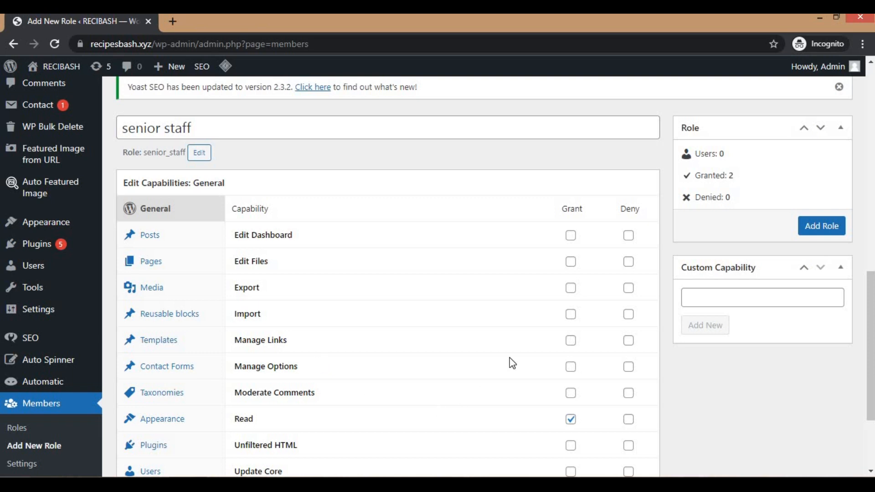
scroll(288, 273, "down", 2)
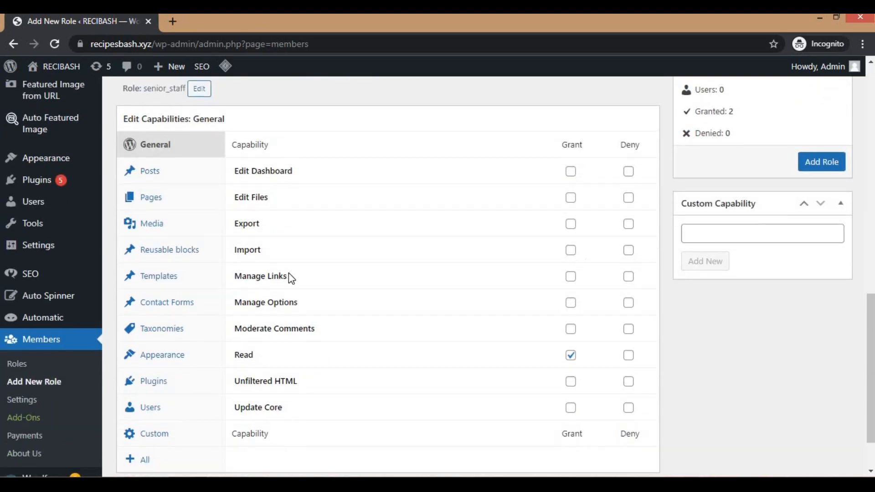
Step: Leave the new role without adding it and return to the list of user roles
left_click(11, 365)
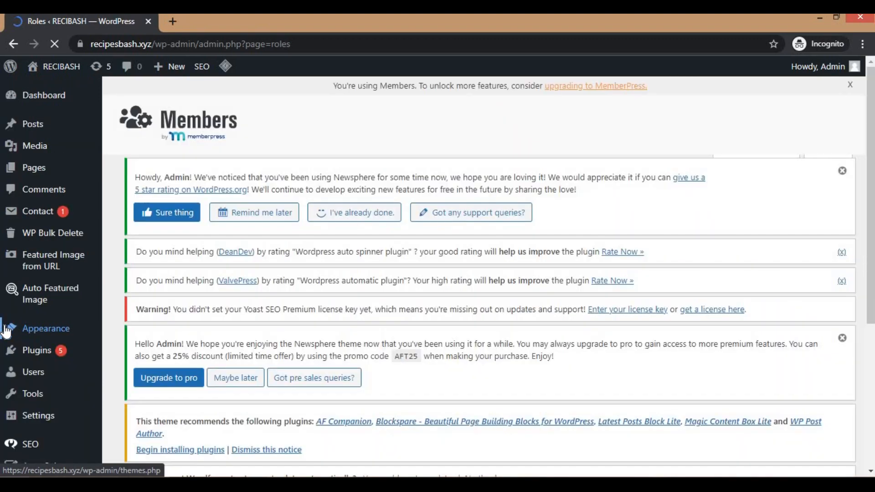
scroll(245, 241, "down", 5)
scroll(245, 241, "down", 5)
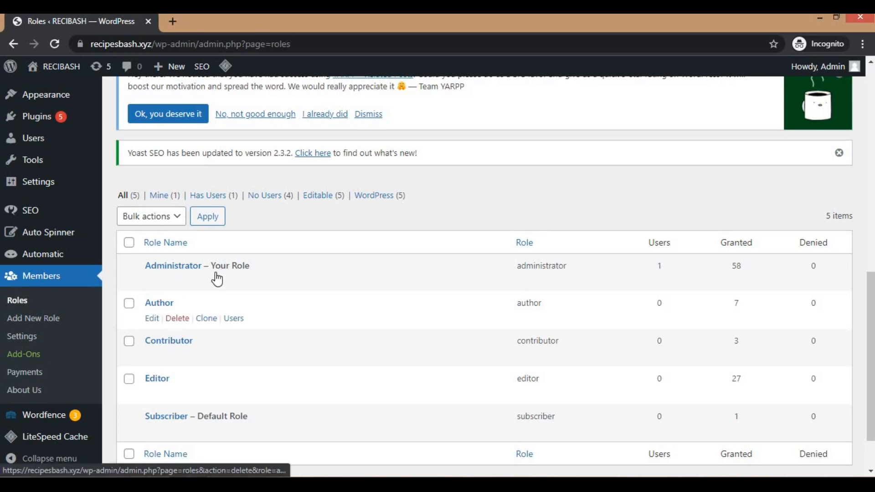
scroll(467, 227, "down", 3)
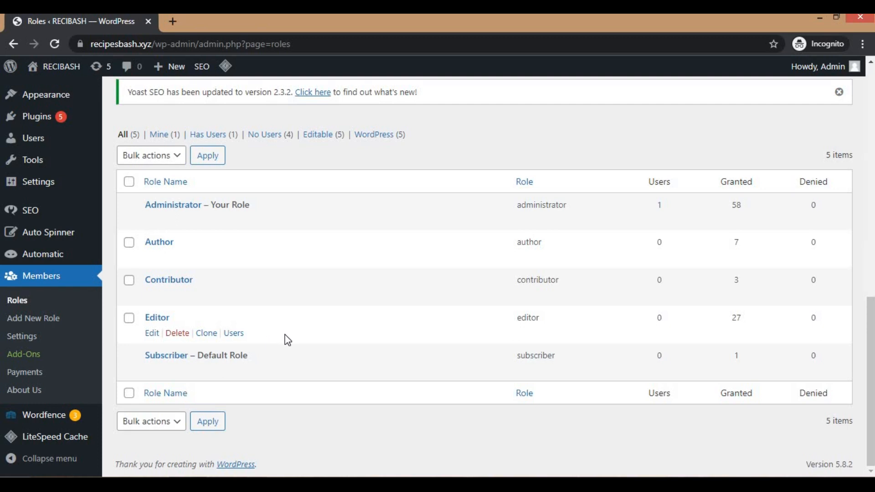
Step: Open a blank new role form and check its editable role slug and General capabilities without entering anything
left_click(20, 318)
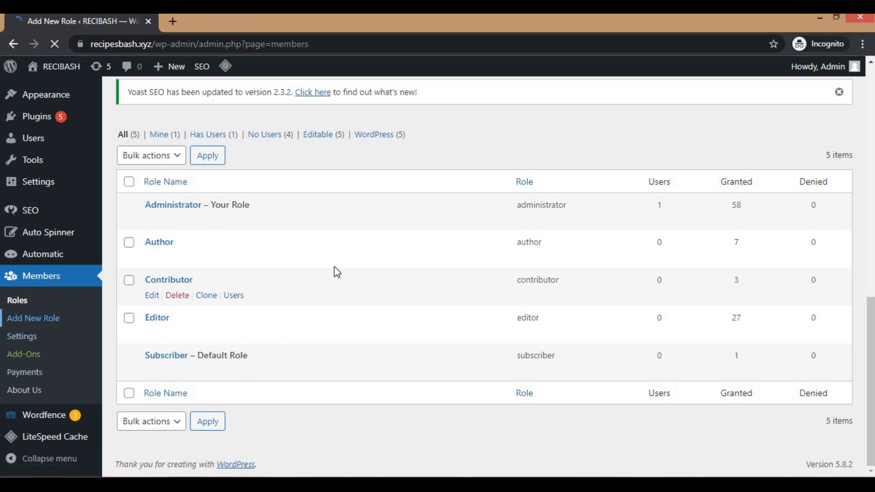
scroll(398, 243, "down", 15)
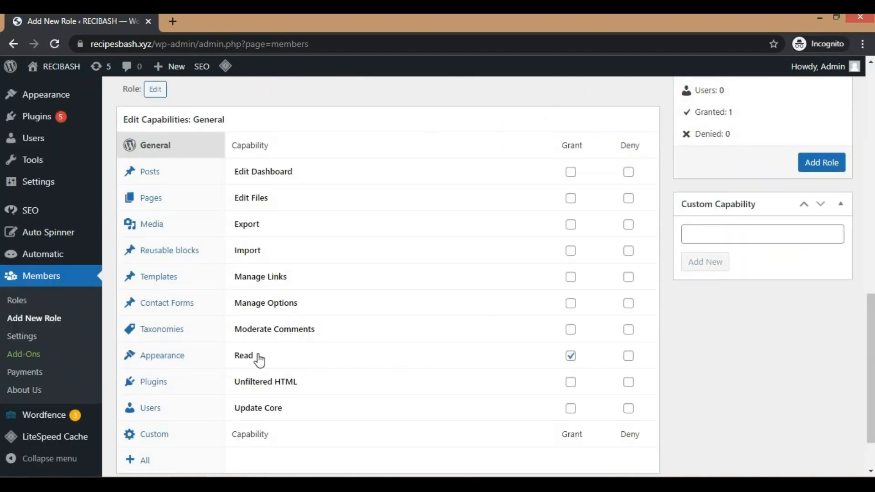
scroll(545, 315, "up", 10)
scroll(299, 377, "down", 4)
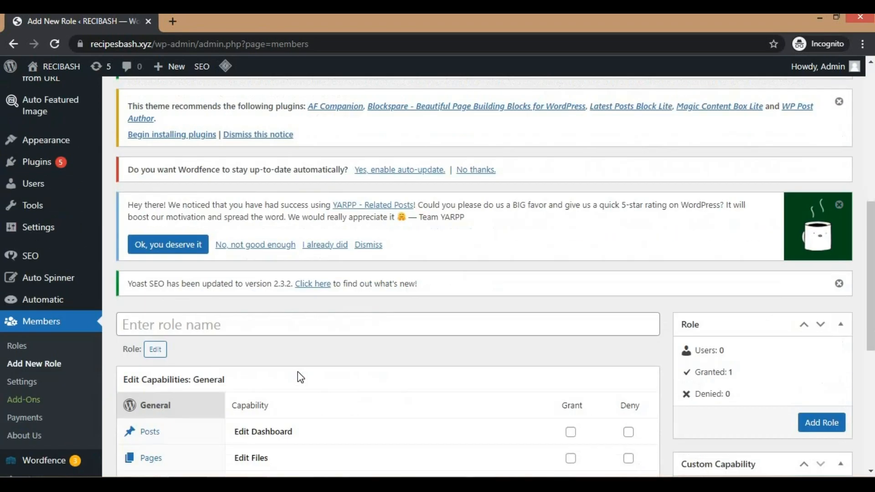
left_click(156, 345)
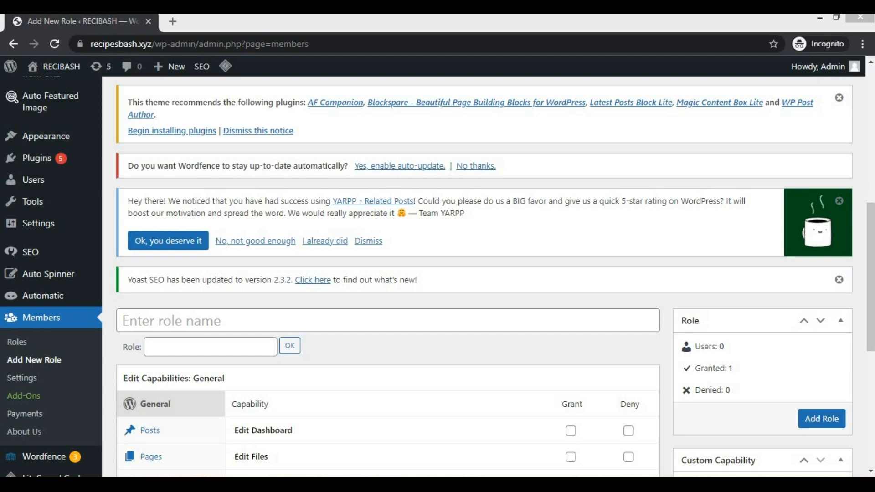
left_click(364, 353)
scroll(512, 338, "down", 6)
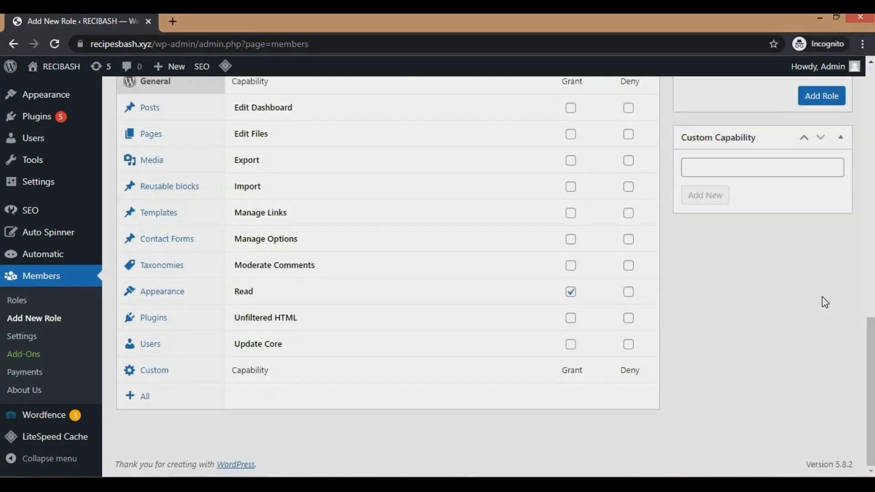